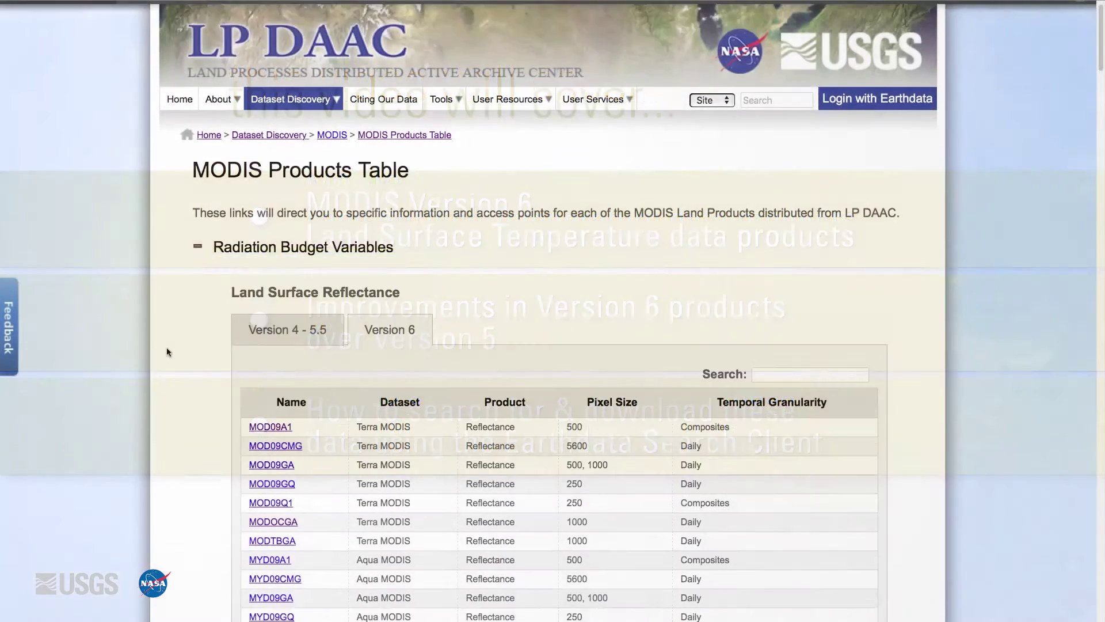
Step: Scroll the MODIS Products Table down to the Land Surface Temperature and Emissivity, Version 6 entries
scroll(167, 351, down, 8)
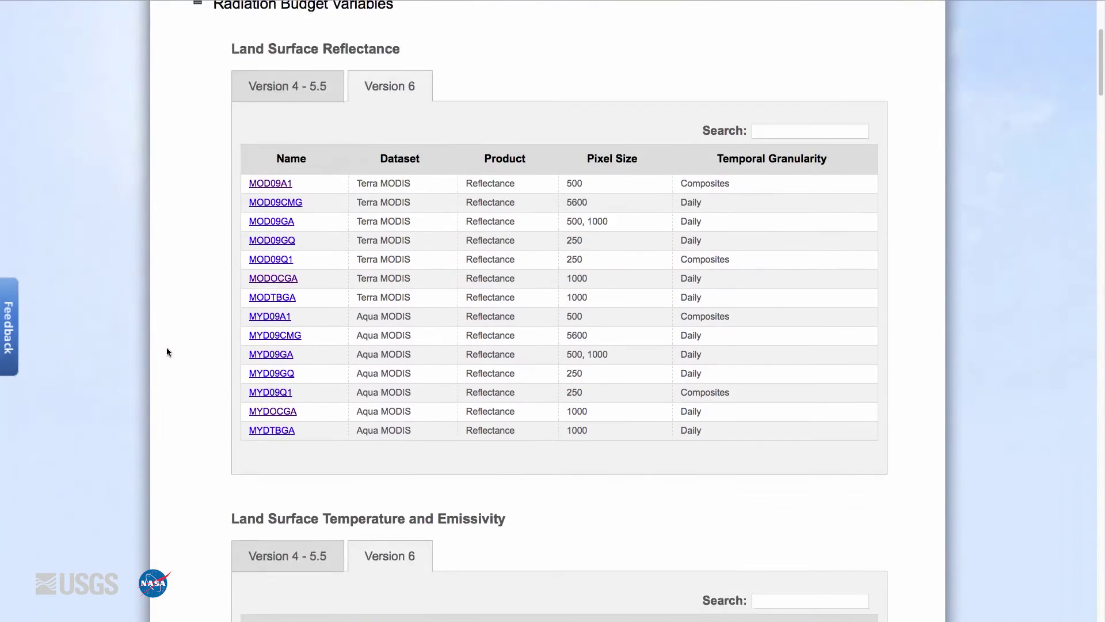
scroll(167, 351, down, 3)
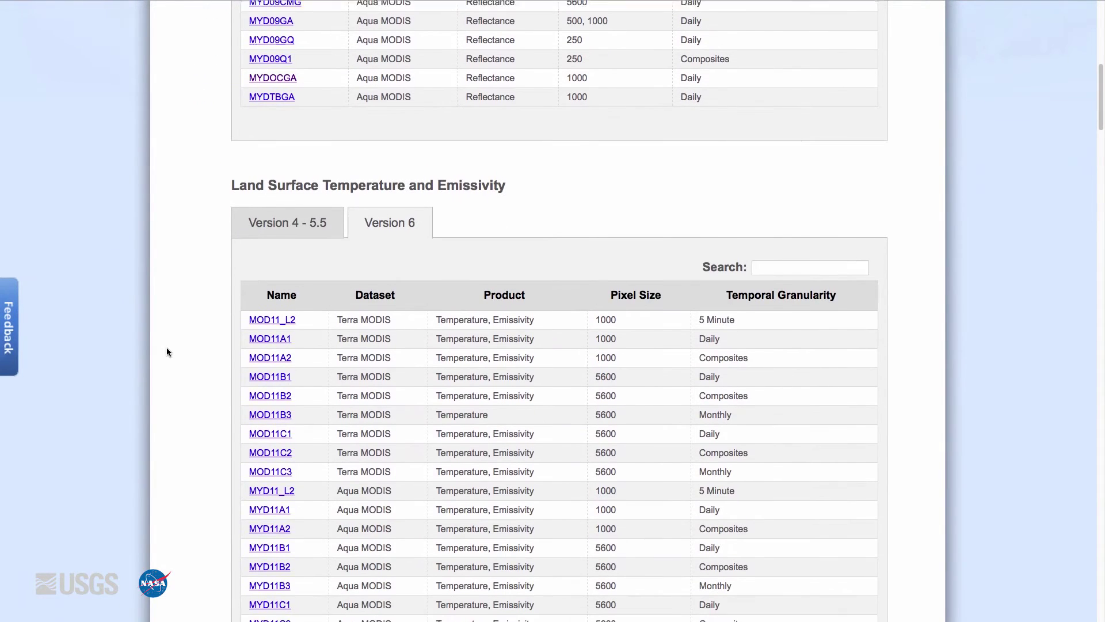
scroll(167, 351, down, 2)
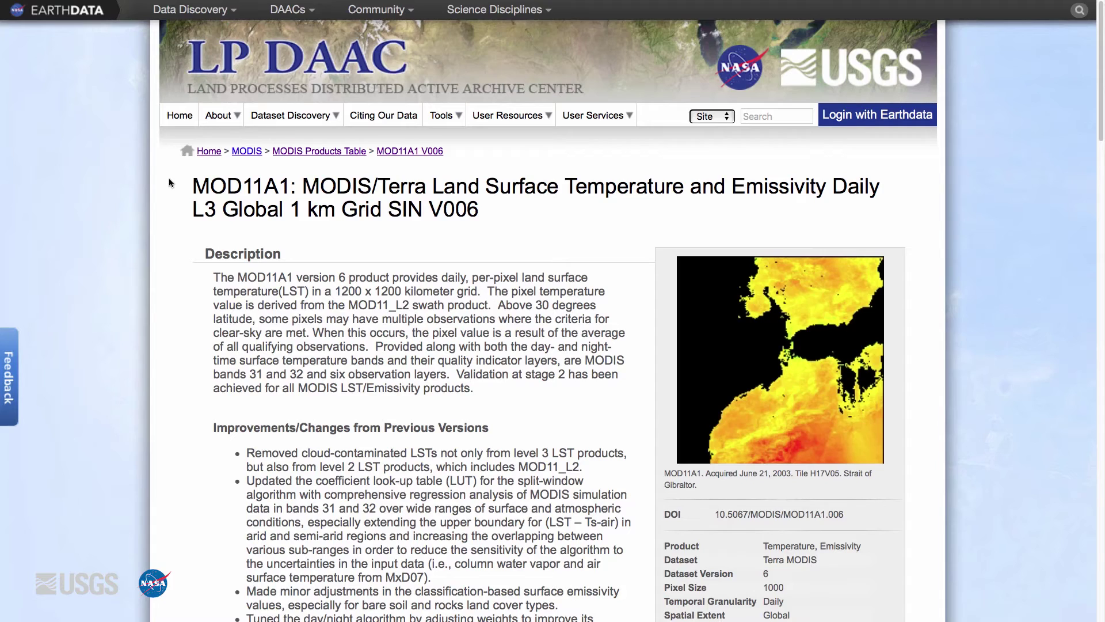
Step: Scroll the MOD11A1 page down to its Data Access tools and launch the Earthdata Search Client
scroll(166, 184, down, 5)
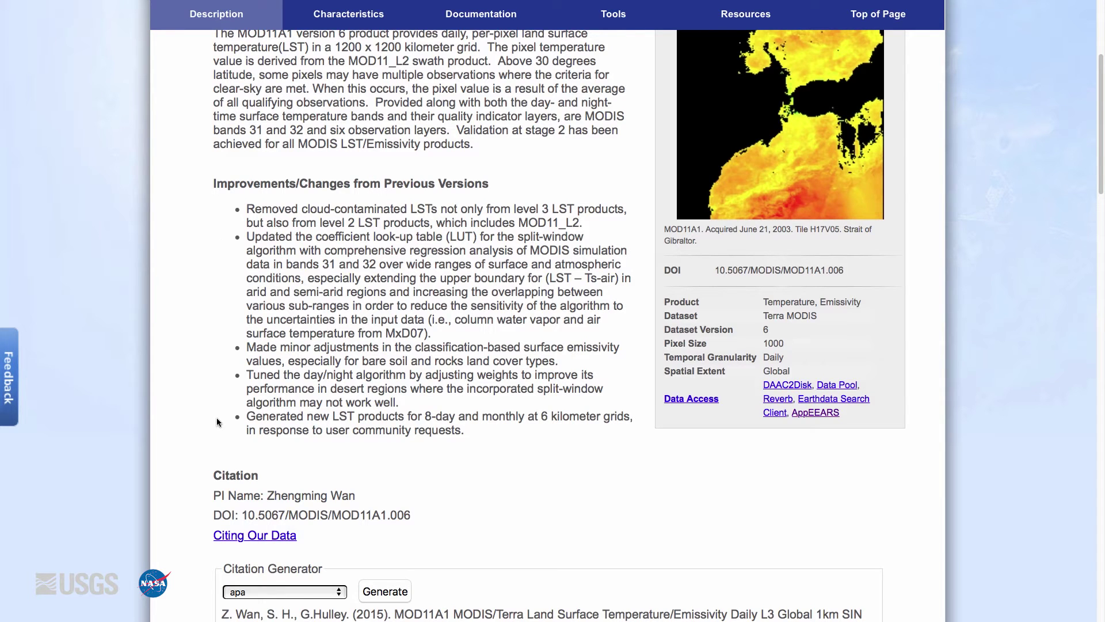
scroll(182, 421, down, 7)
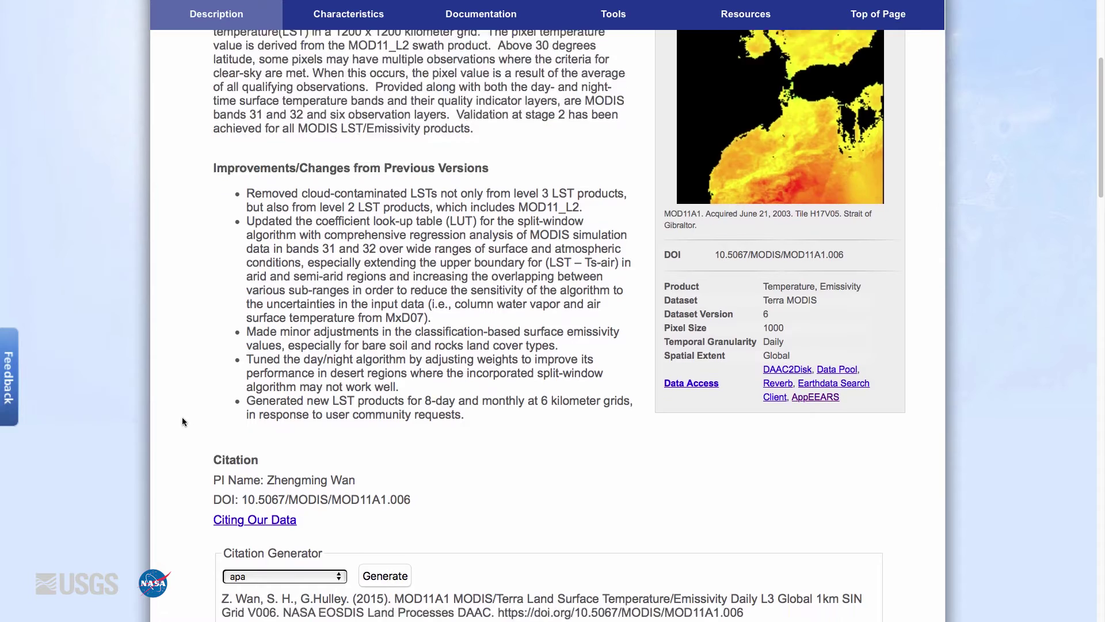
scroll(182, 421, down, 12)
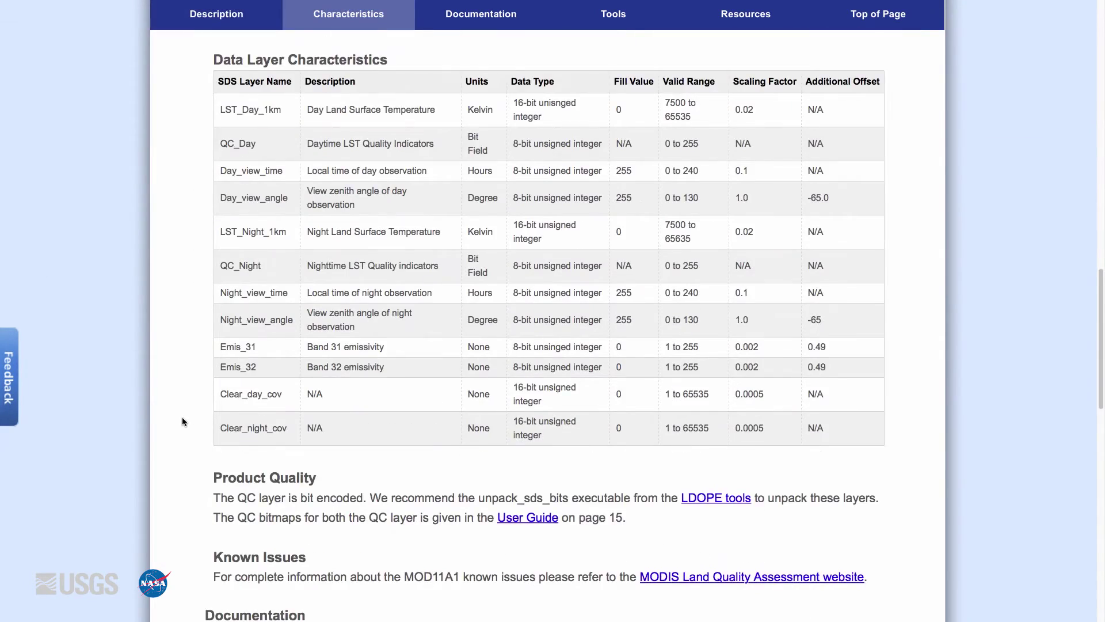
scroll(182, 421, down, 7)
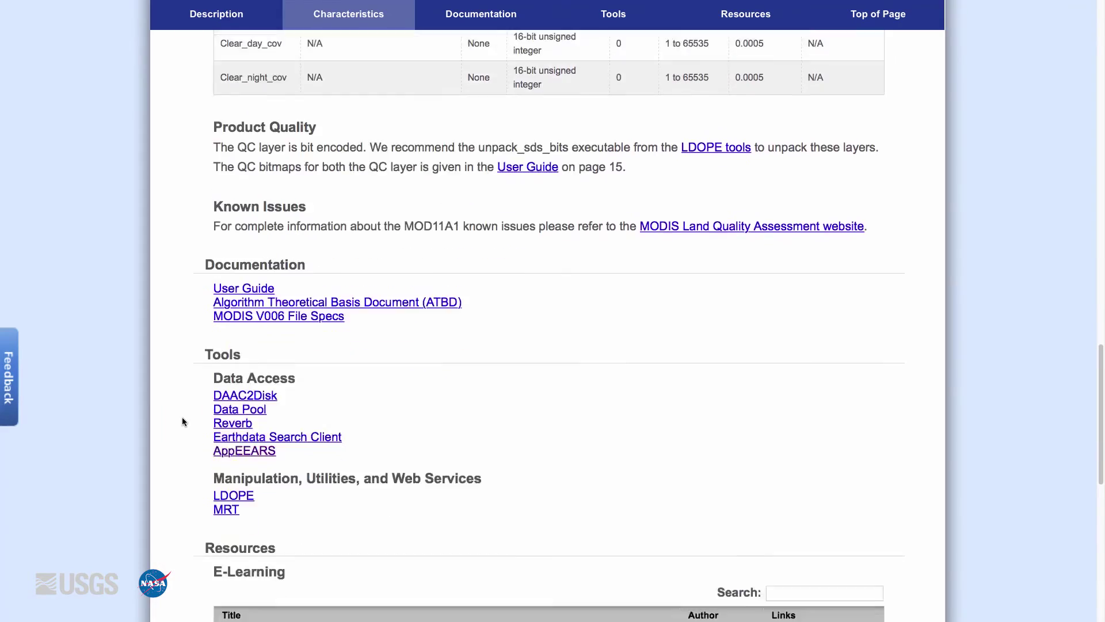
scroll(182, 422, down, 1)
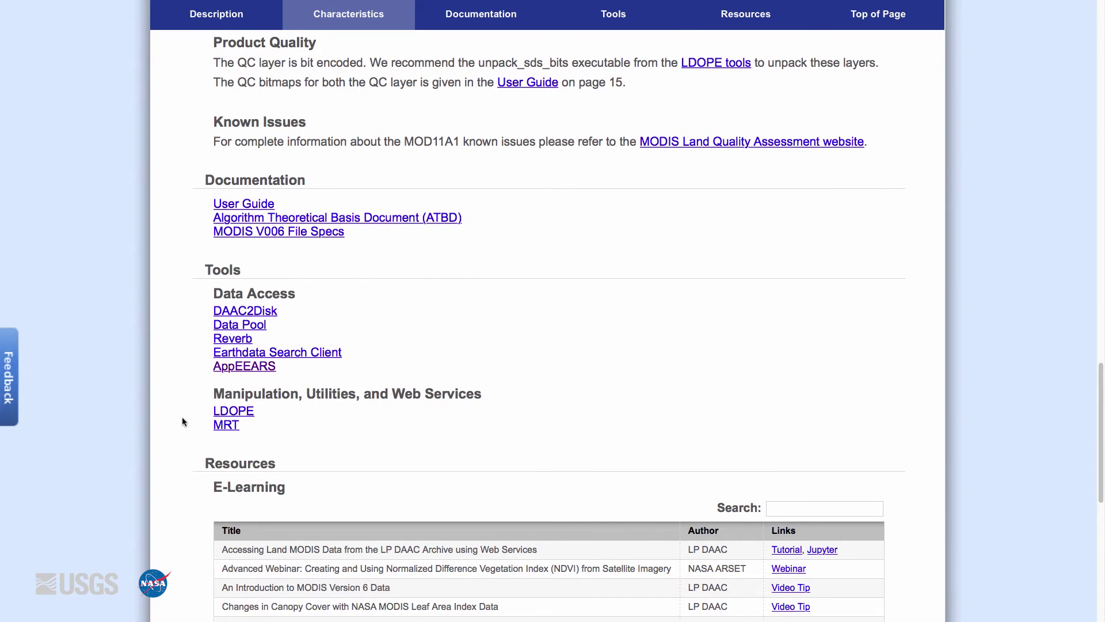
scroll(183, 419, down, 1)
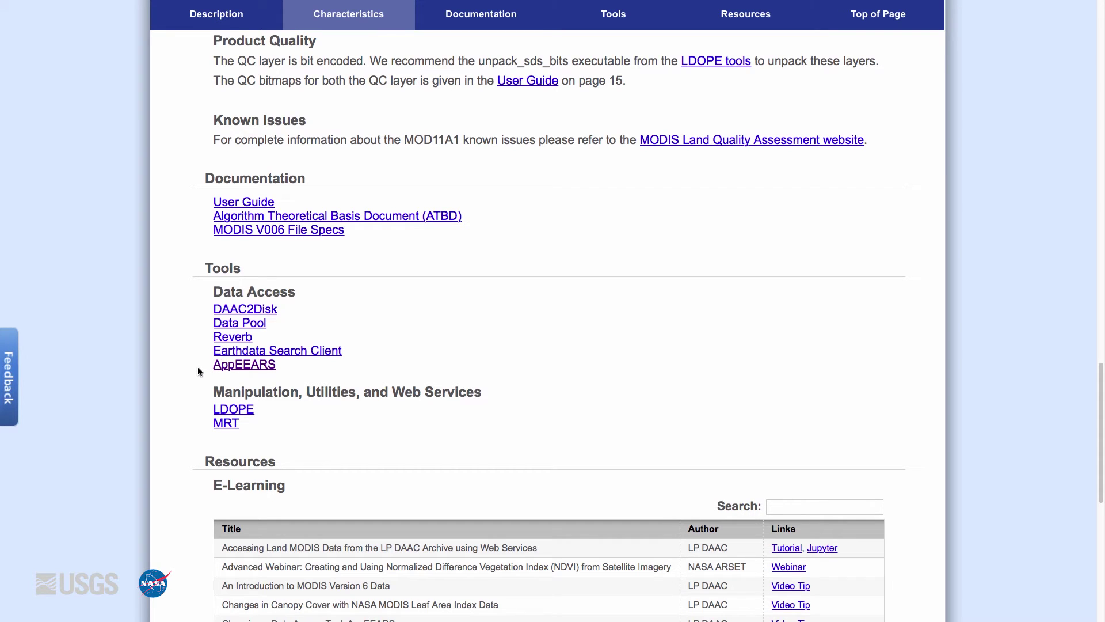
click(306, 354)
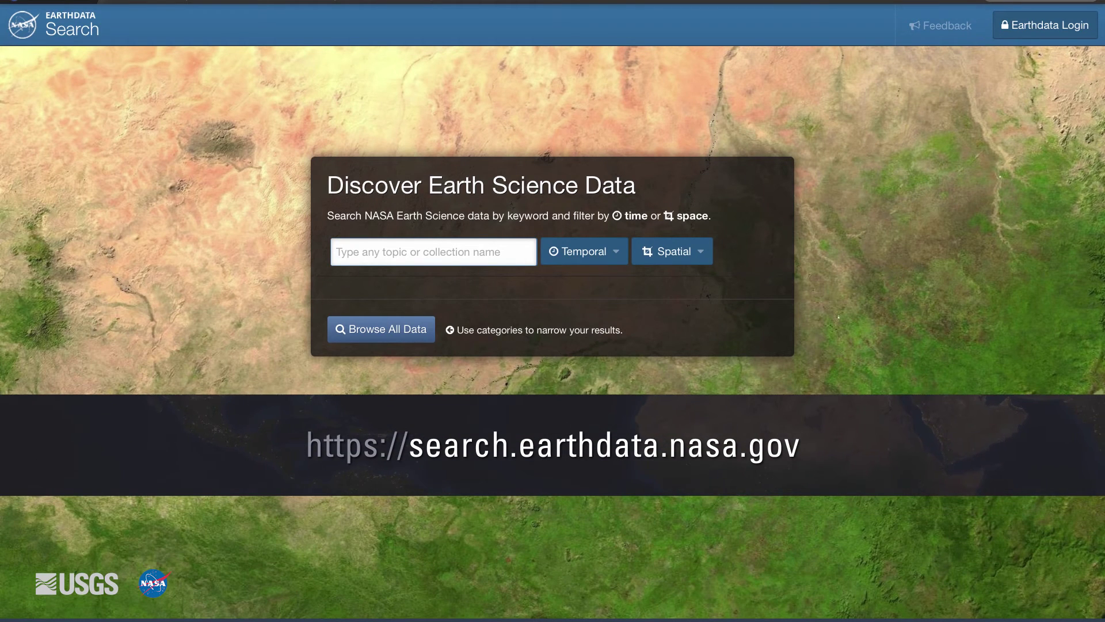
Step: Sign in with Earthdata Login and run a keyword search for 'mod11b3'
click(1067, 27)
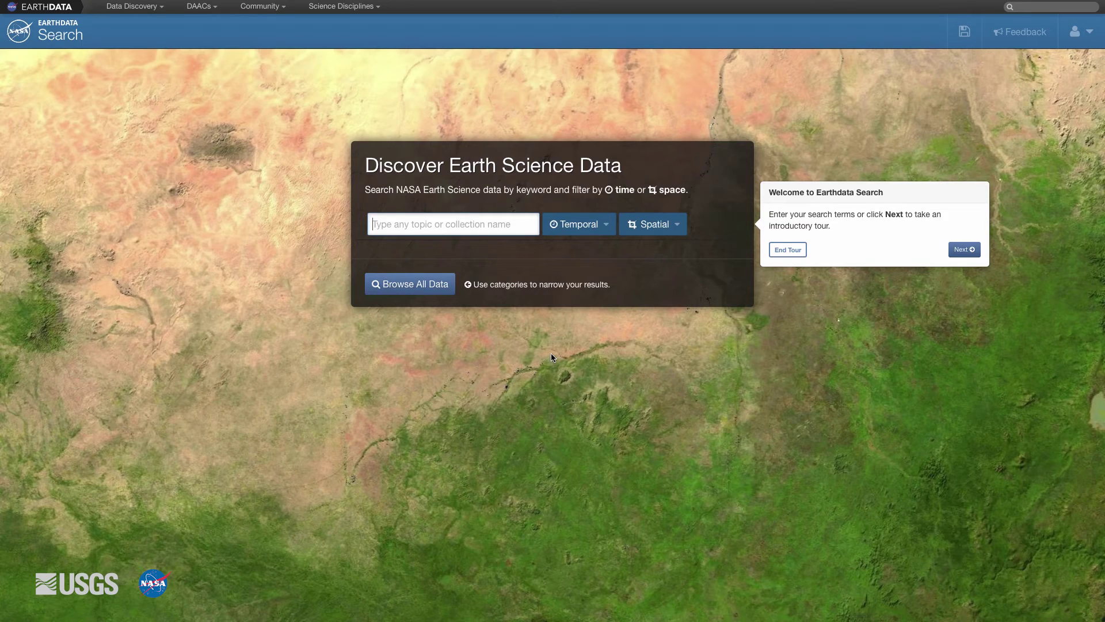
text(mod11)
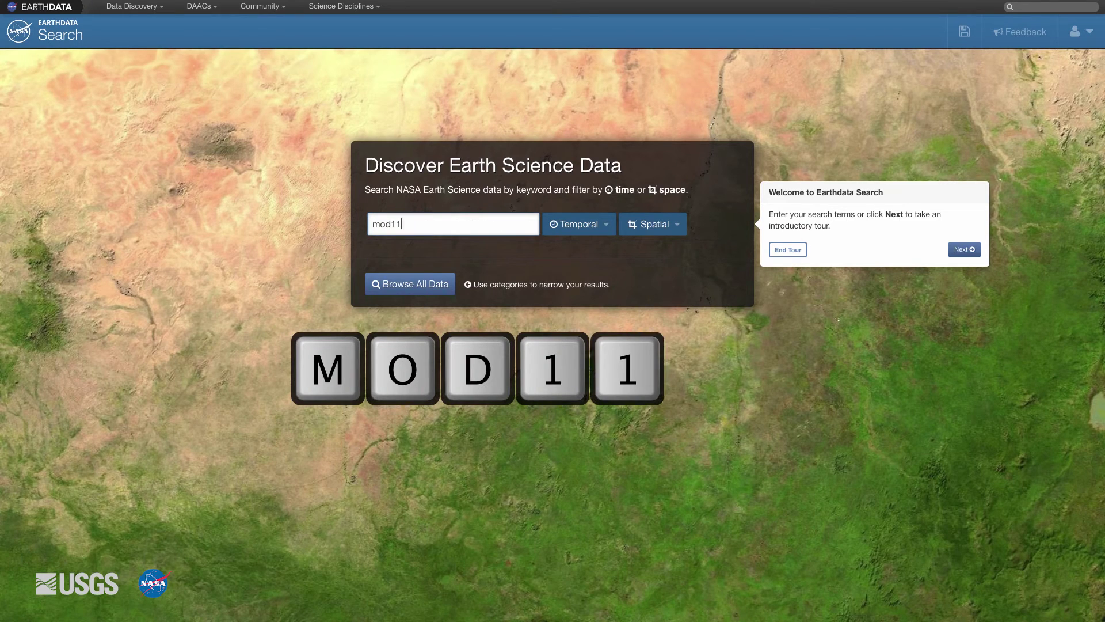
text(b3)
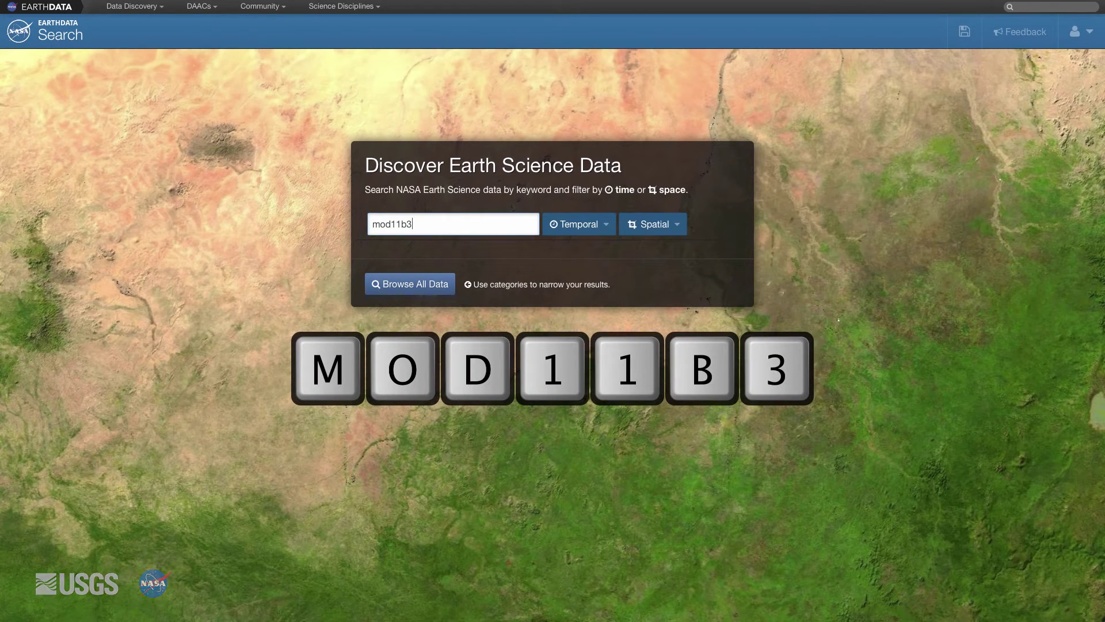
key(Return)
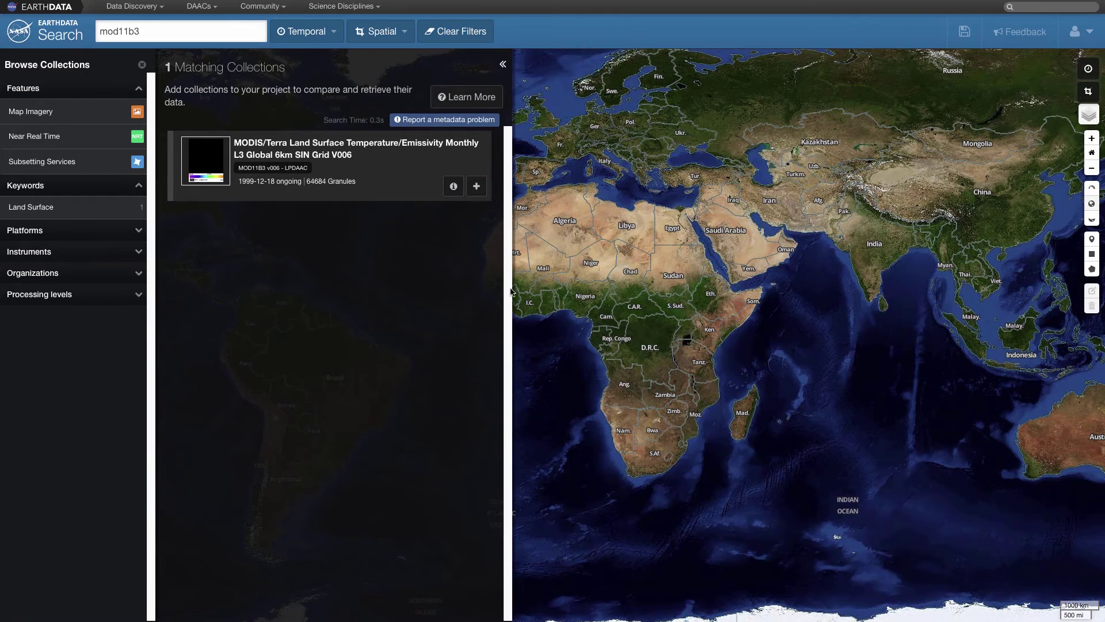
Step: Open the MOD11B3 V006 granule list and centre the map on southwestern Canada
click(392, 154)
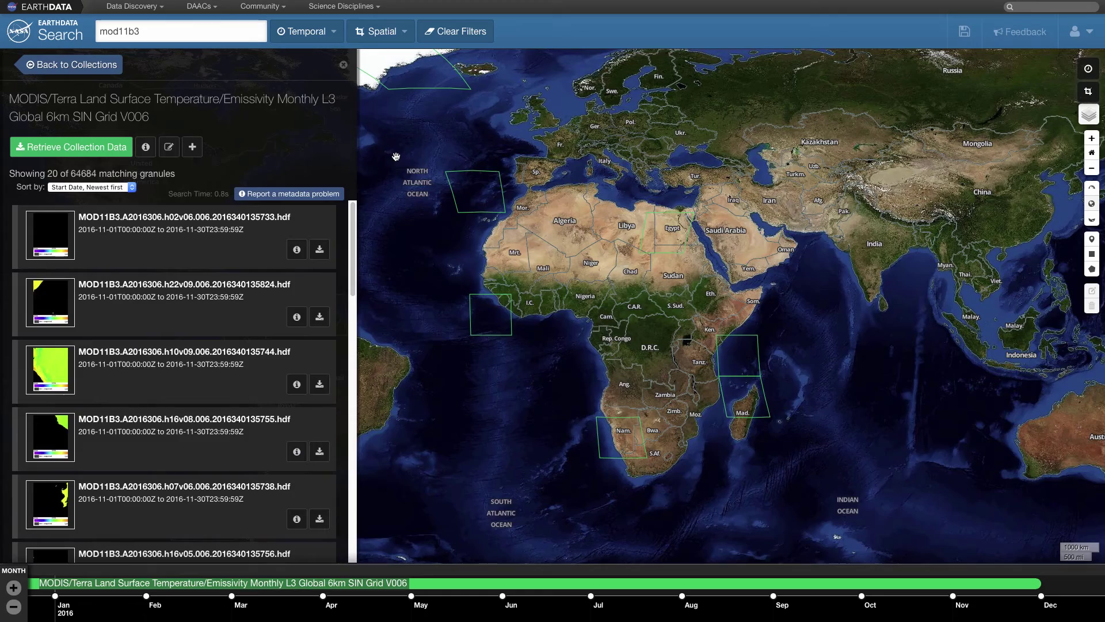
drag(382, 172, 901, 256)
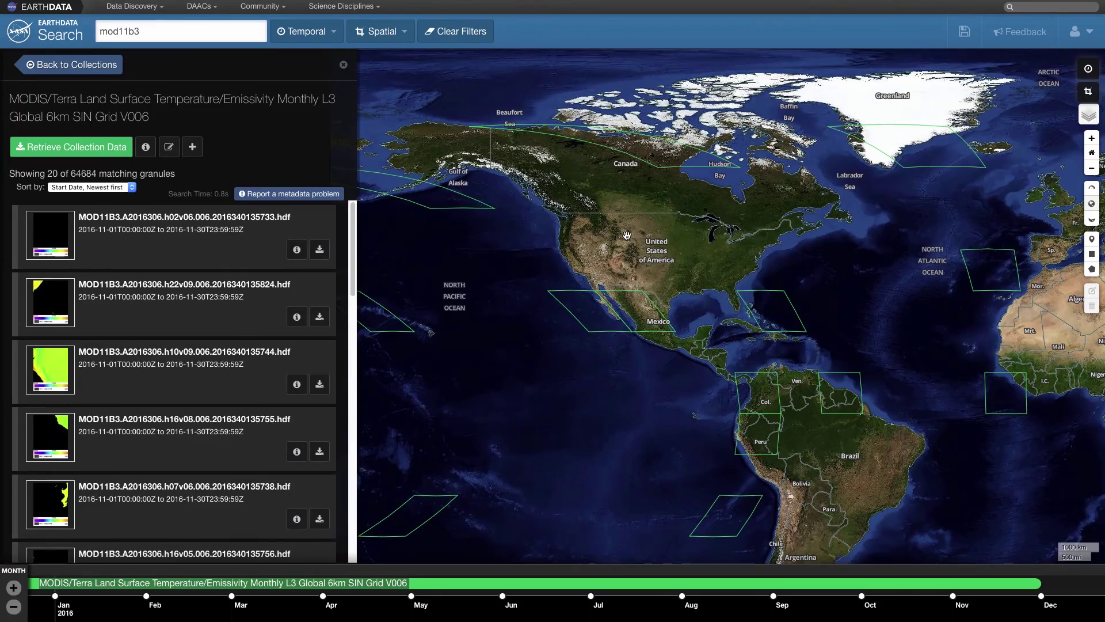
scroll(619, 245, up, 3)
click(564, 127)
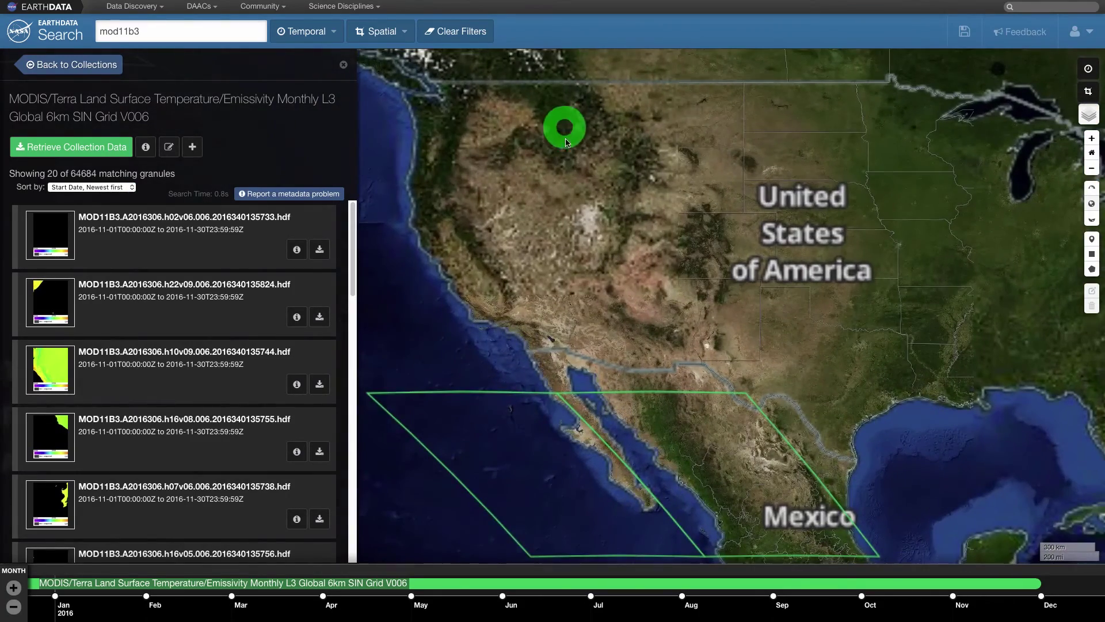
scroll(562, 111, up, 1)
drag(562, 112, 629, 427)
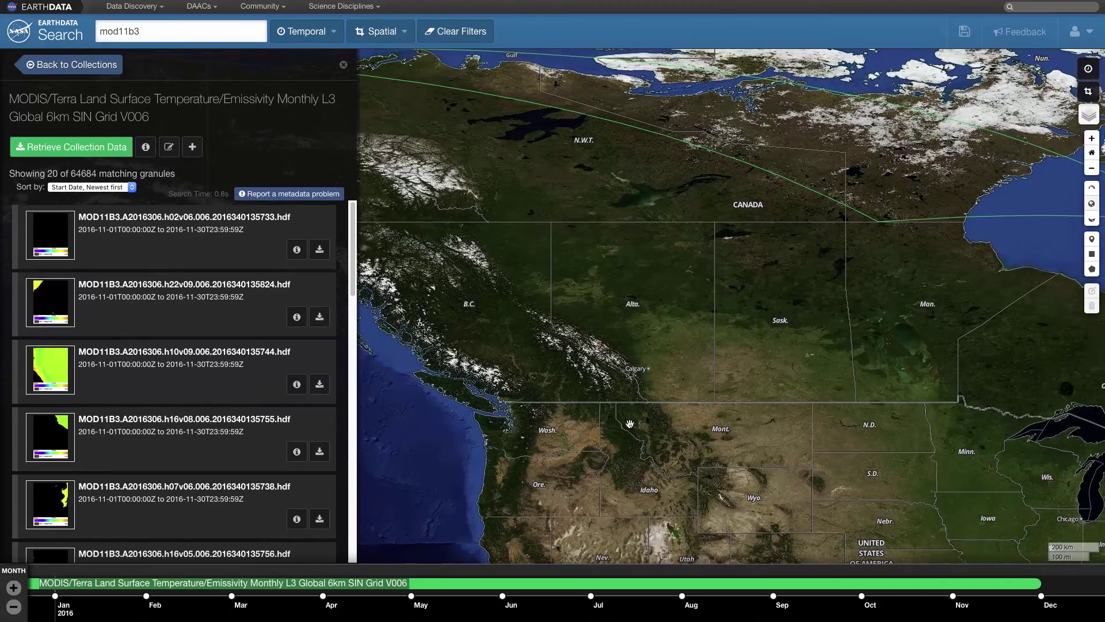
click(324, 36)
Step: Apply a temporal filter from 2016-03-01 to 2016-06-30, narrowing results to 1268 granules
click(315, 75)
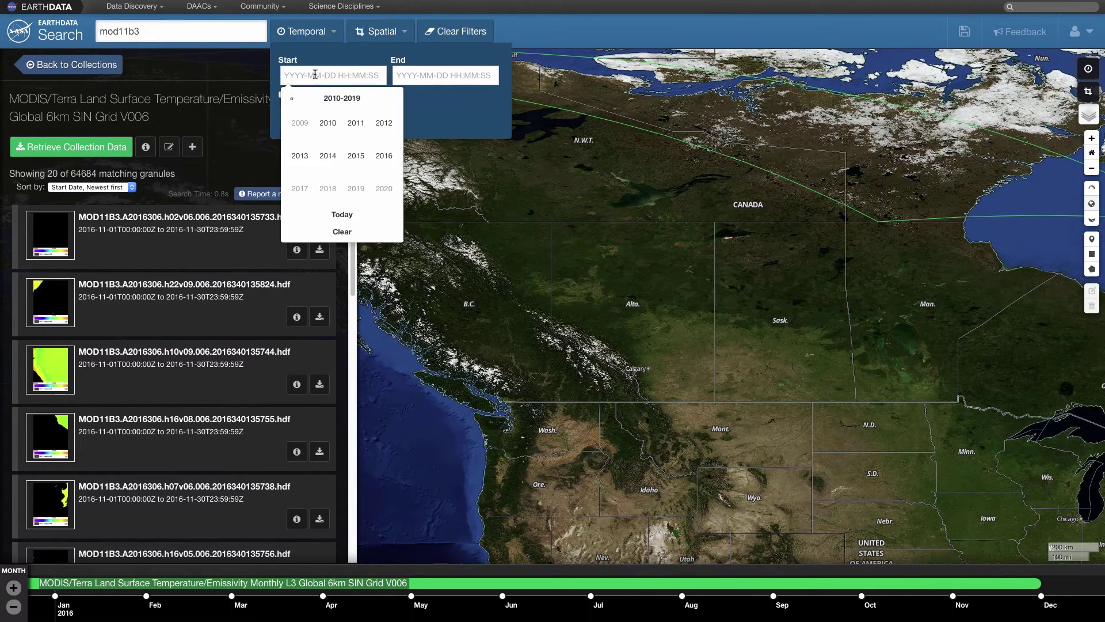
click(383, 154)
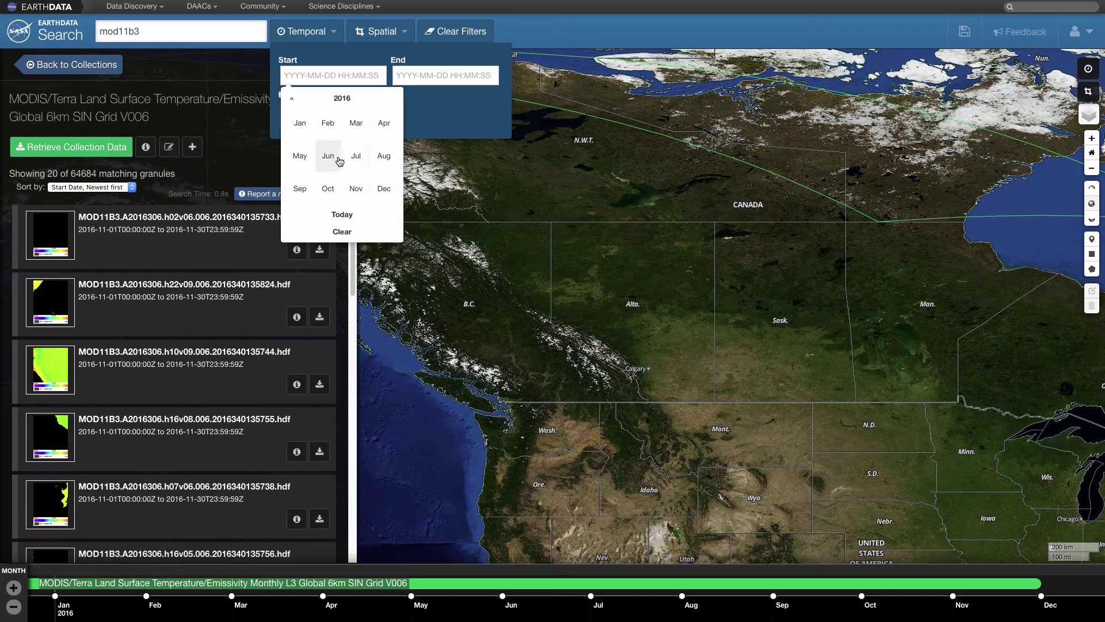
click(356, 123)
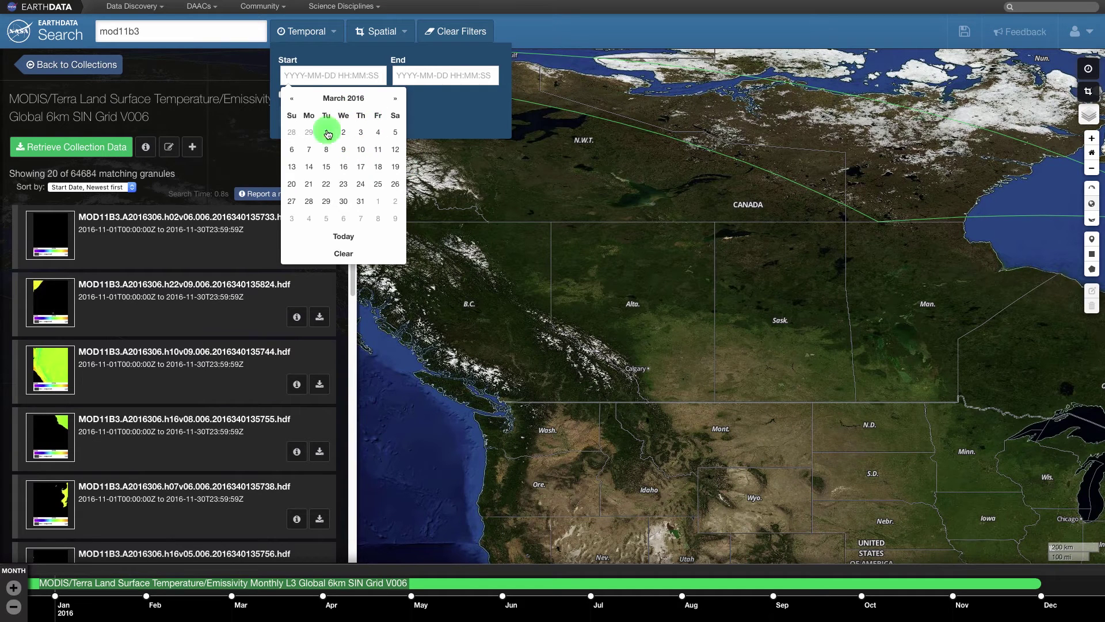
click(327, 132)
click(459, 75)
click(492, 153)
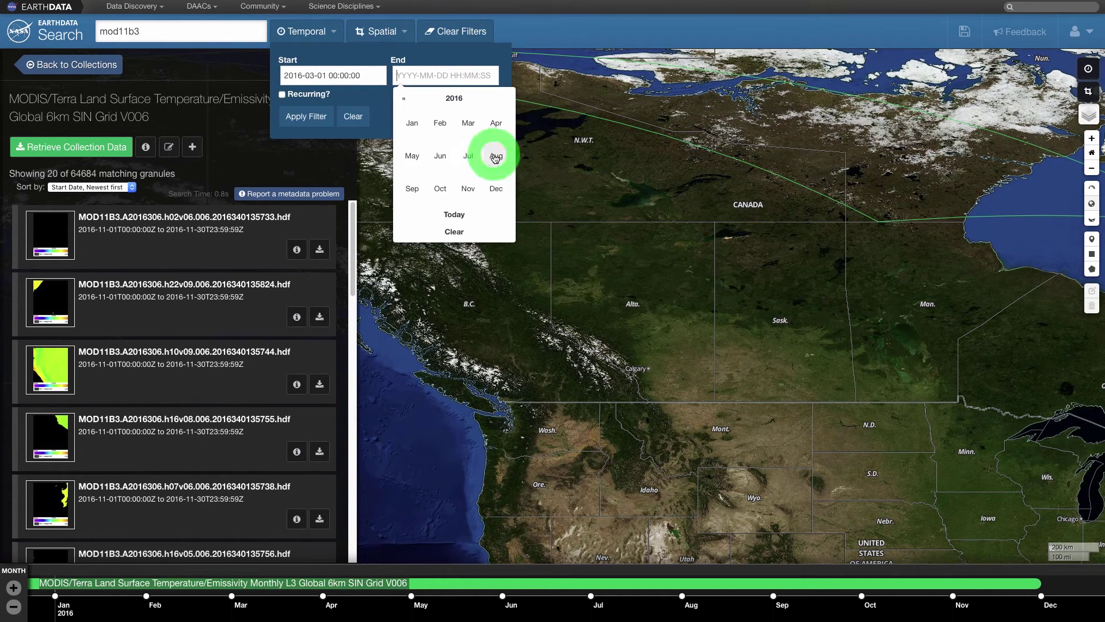
click(439, 155)
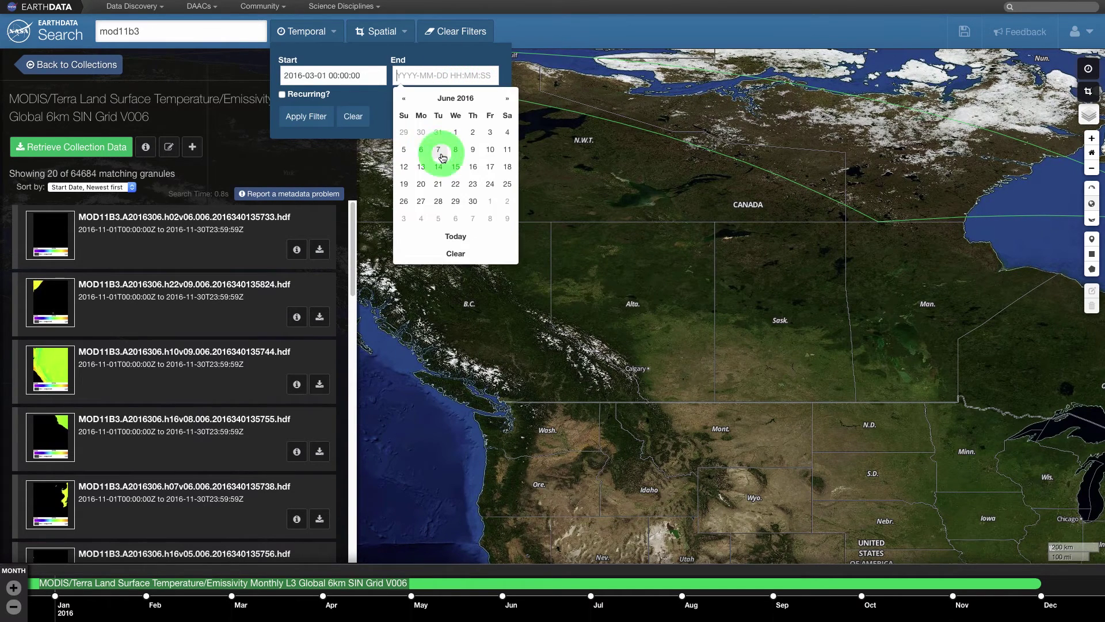
click(473, 201)
click(307, 116)
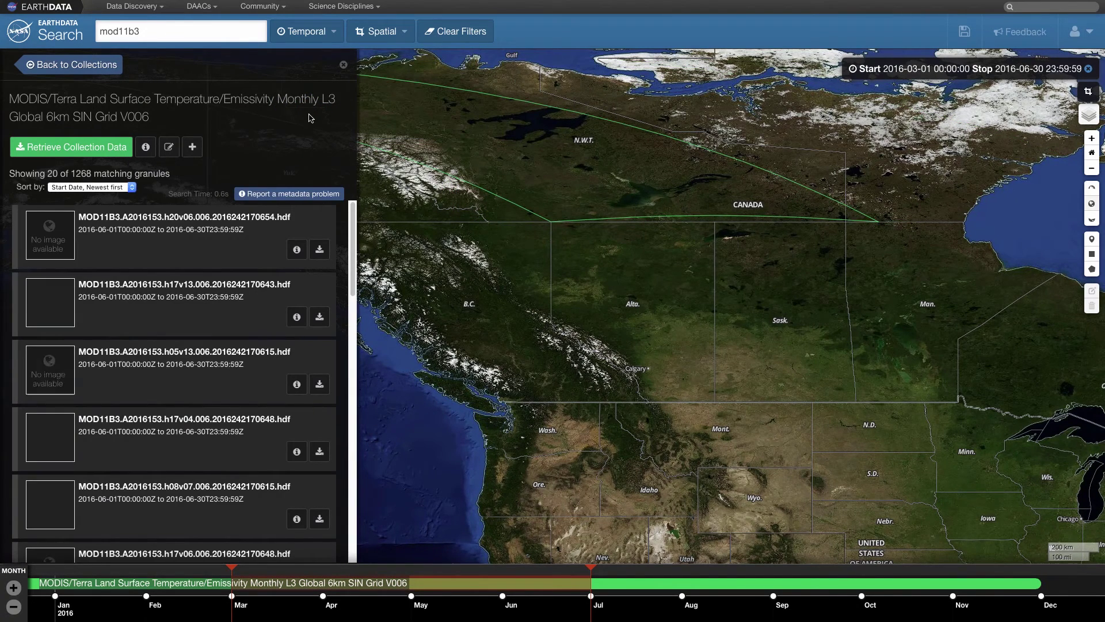
click(382, 32)
click(385, 51)
Step: Draw and close a five-corner polygon from northern B.C. along the Rockies to the US border
click(532, 209)
click(534, 349)
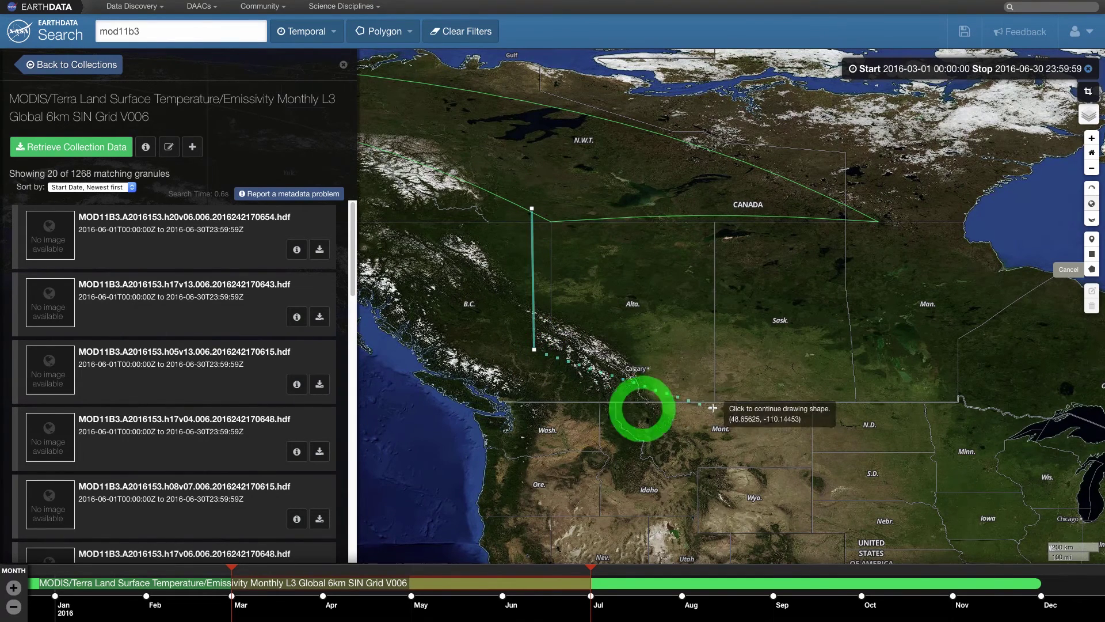
click(633, 409)
click(723, 409)
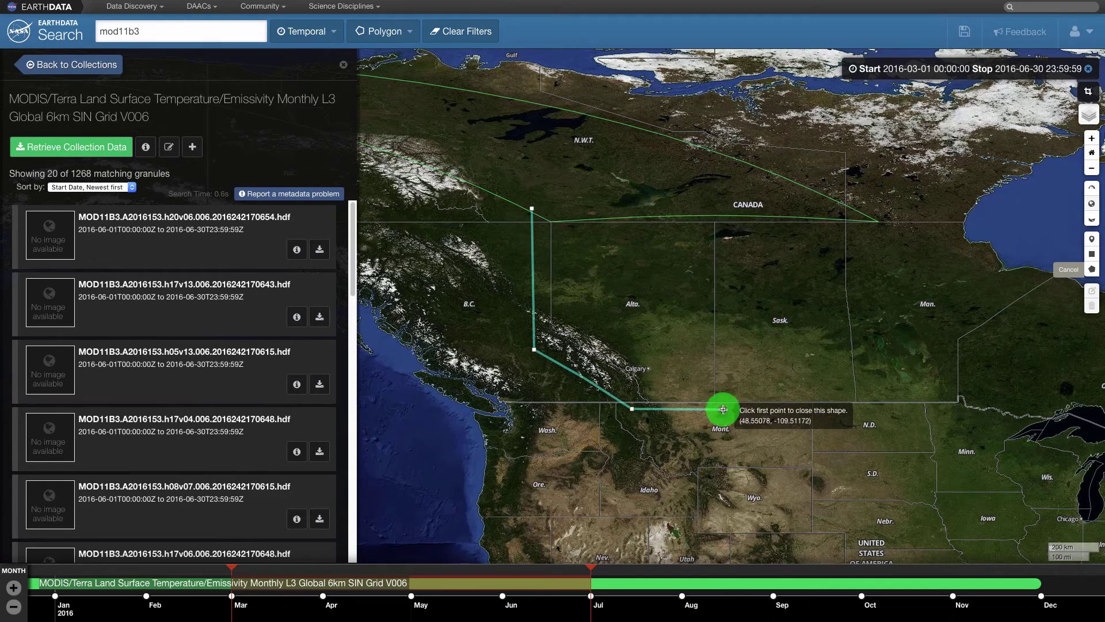
click(722, 209)
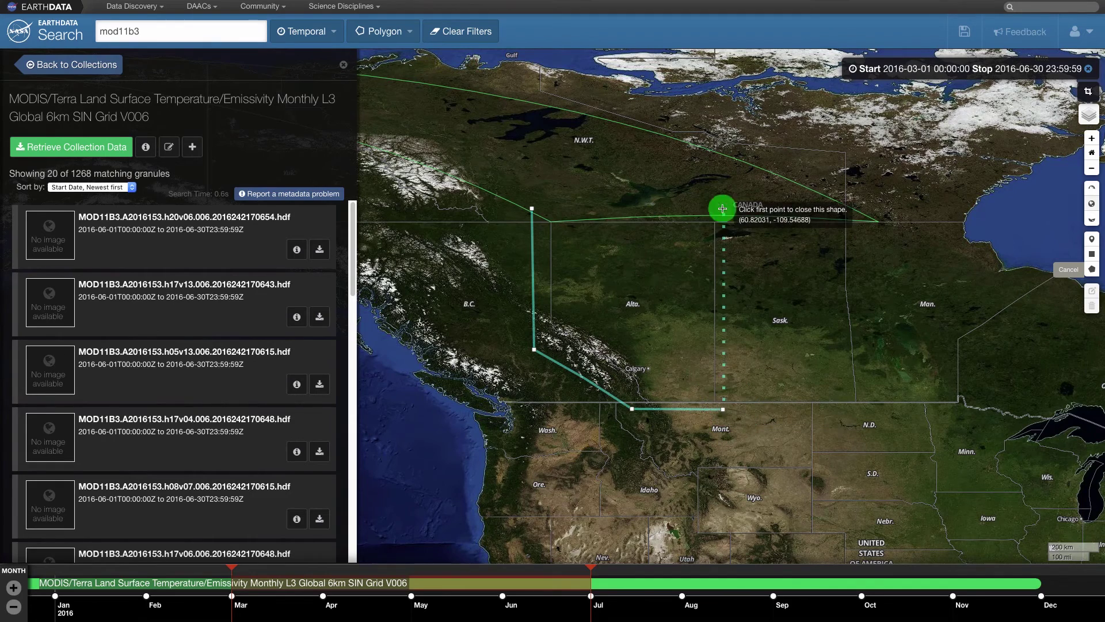
click(532, 210)
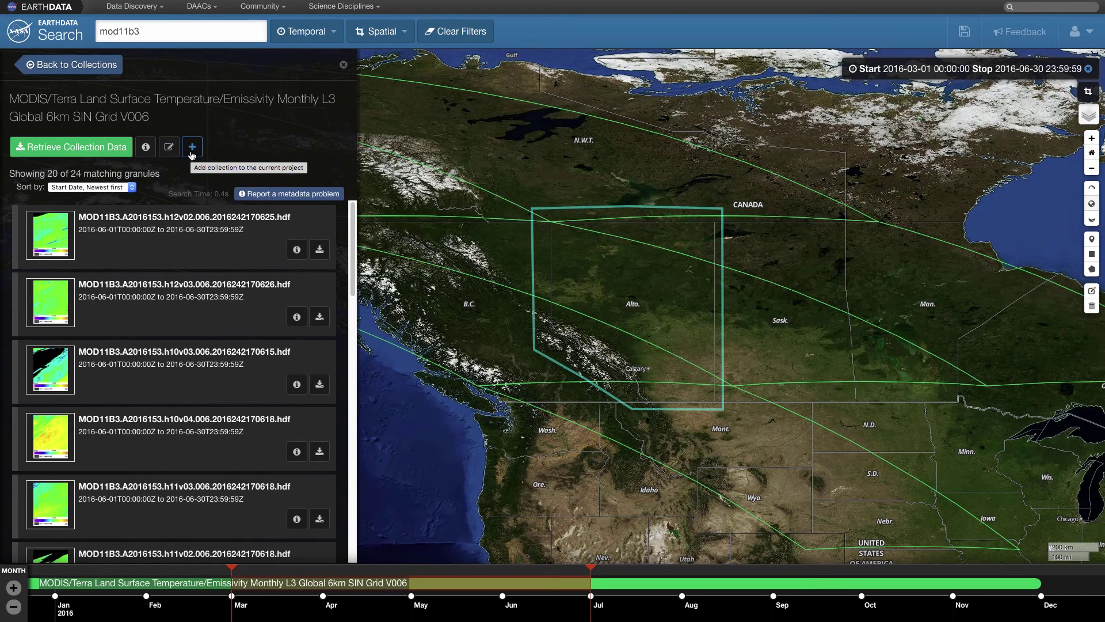
Step: Inspect the first granule's details and metadata formats, then retrieve all 24 filtered granules
click(99, 253)
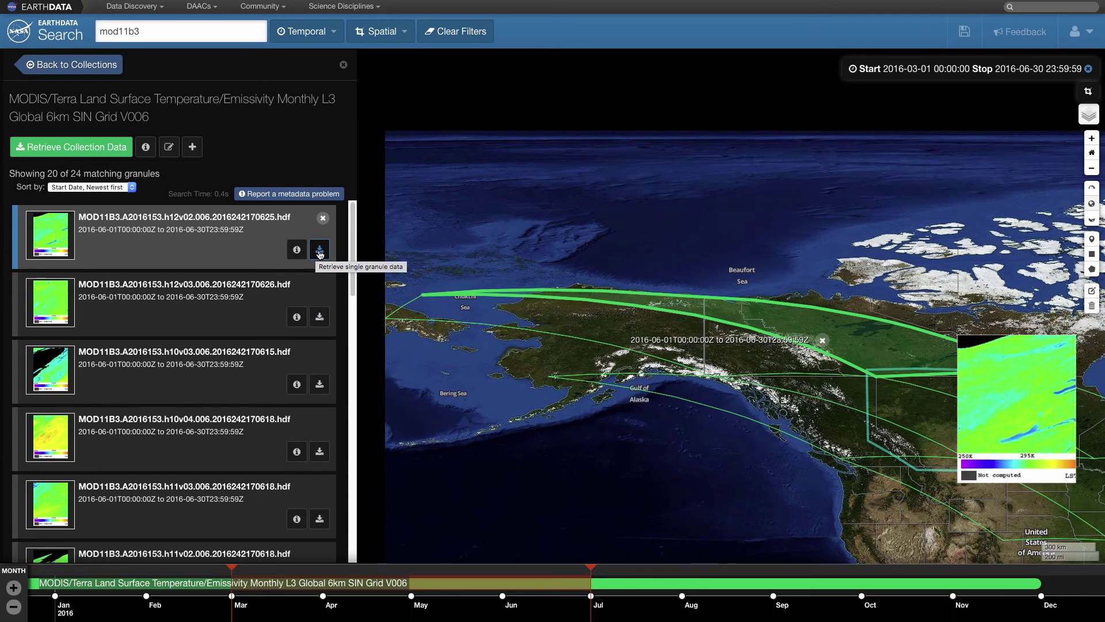
click(297, 249)
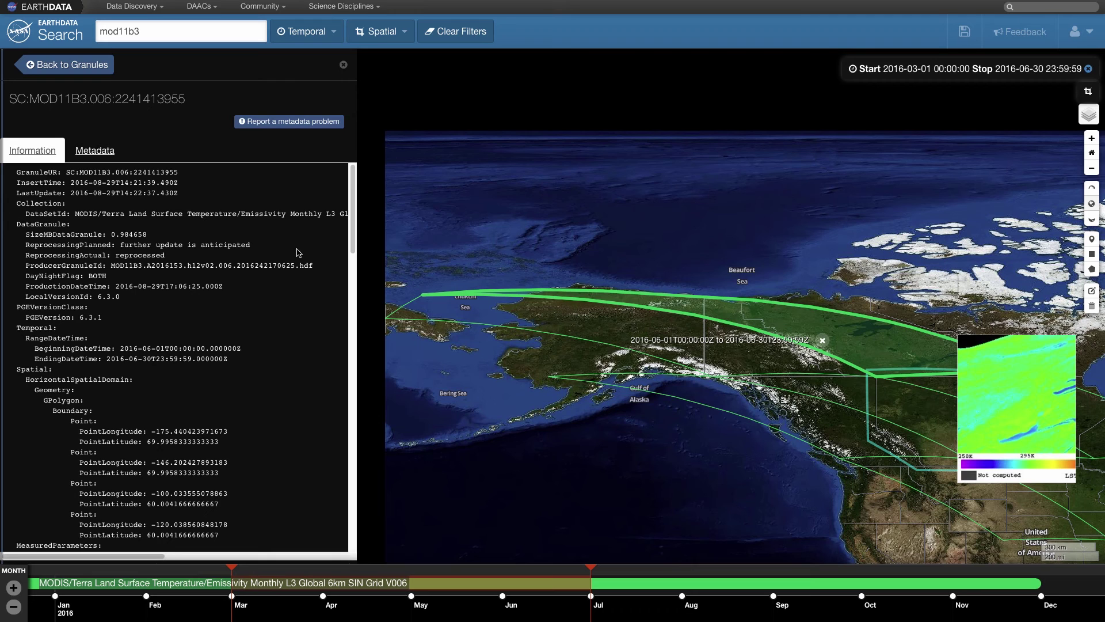
click(95, 150)
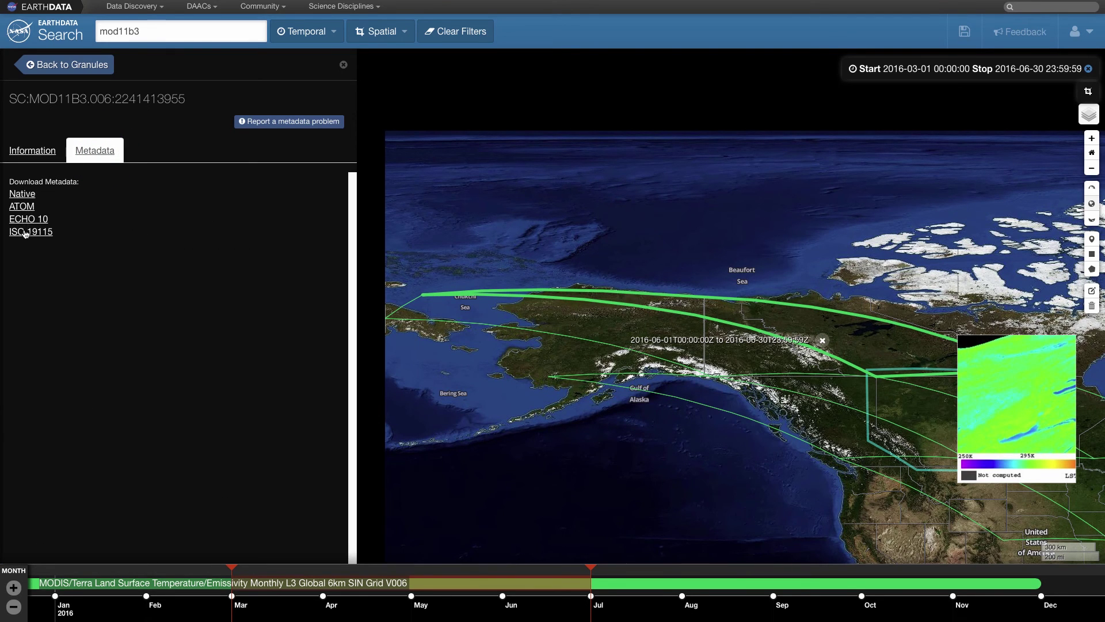
click(67, 70)
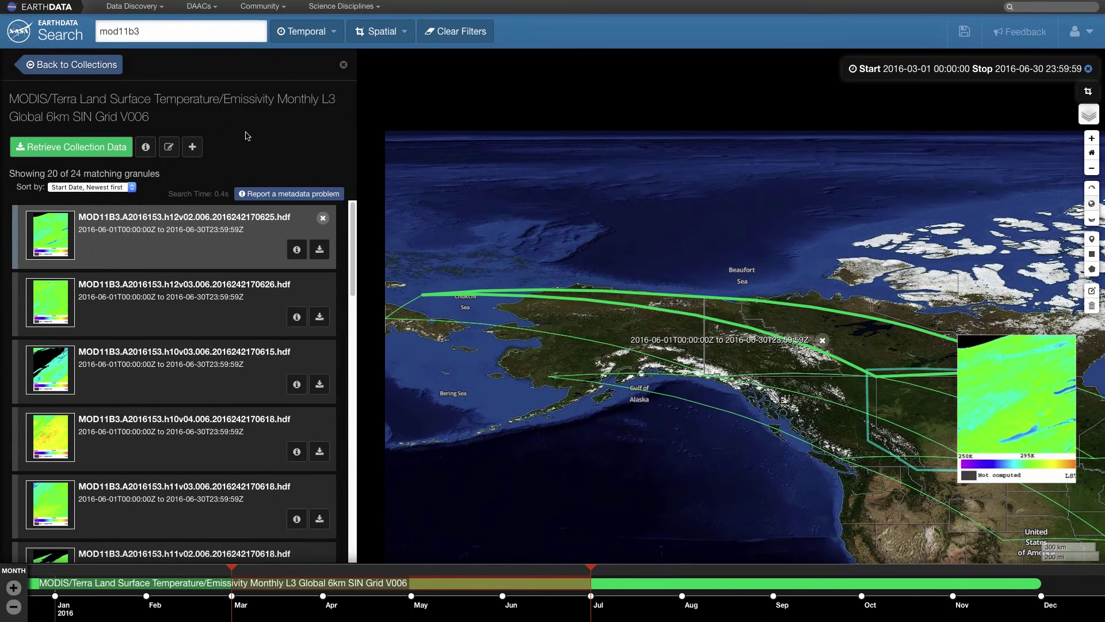
click(97, 146)
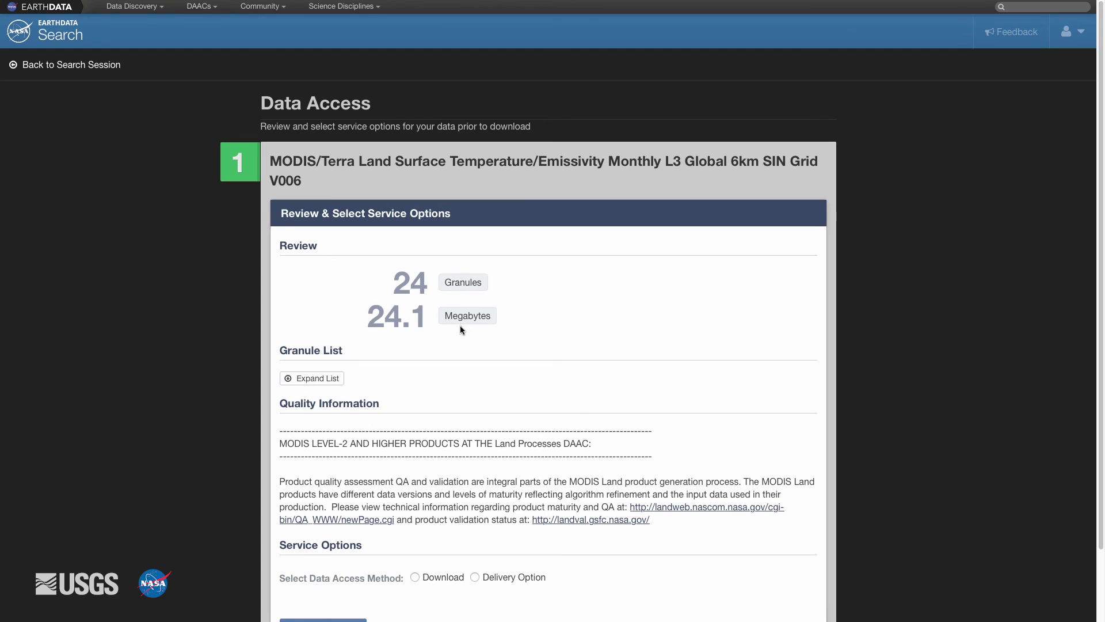
Step: Submit the 24-granule order with the Download access method and open the Order complete email
scroll(456, 323, down, 2)
scroll(456, 327, down, 1)
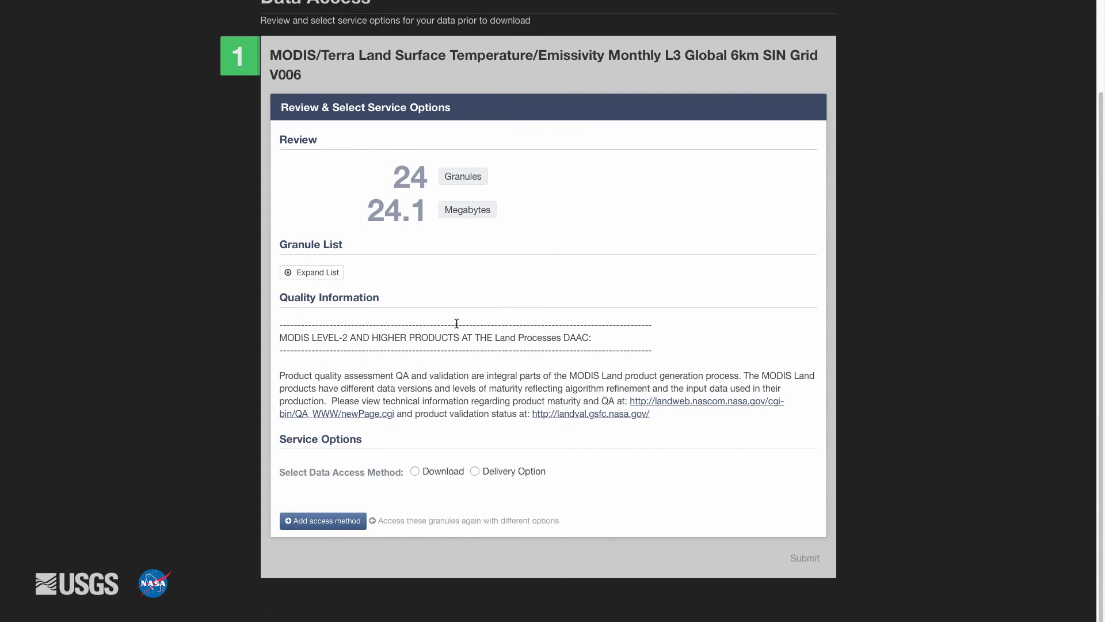
click(416, 472)
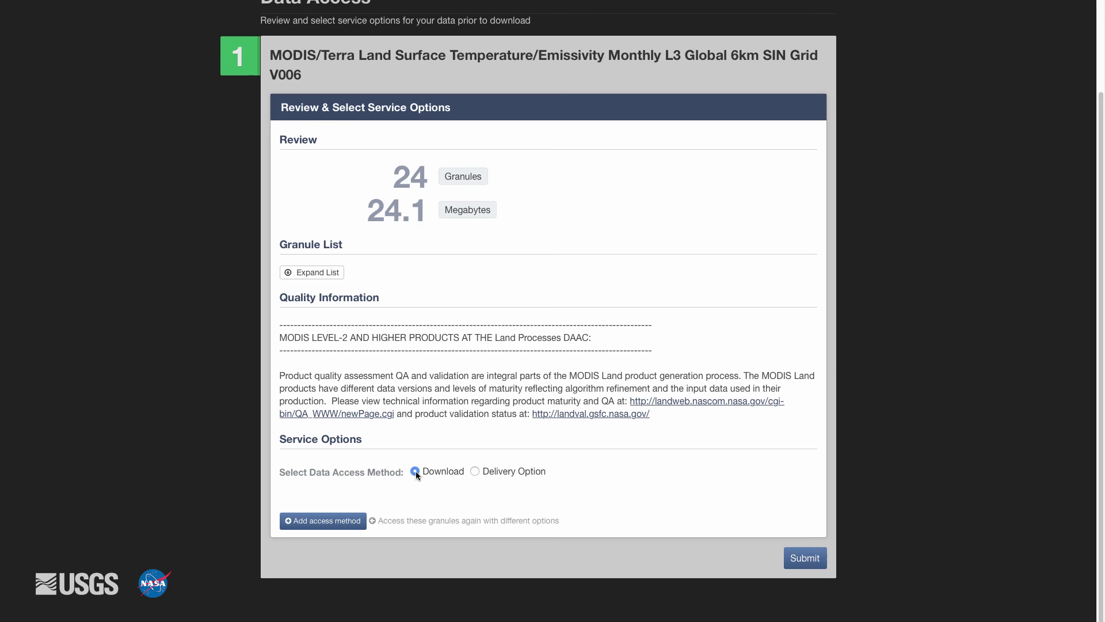
click(474, 471)
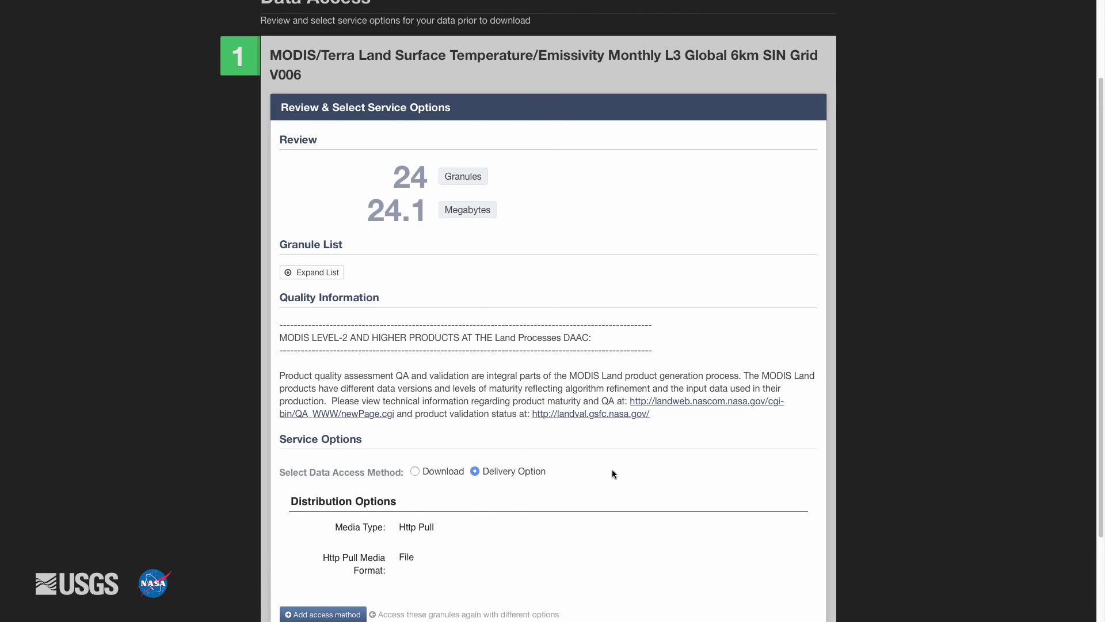
scroll(613, 473, down, 3)
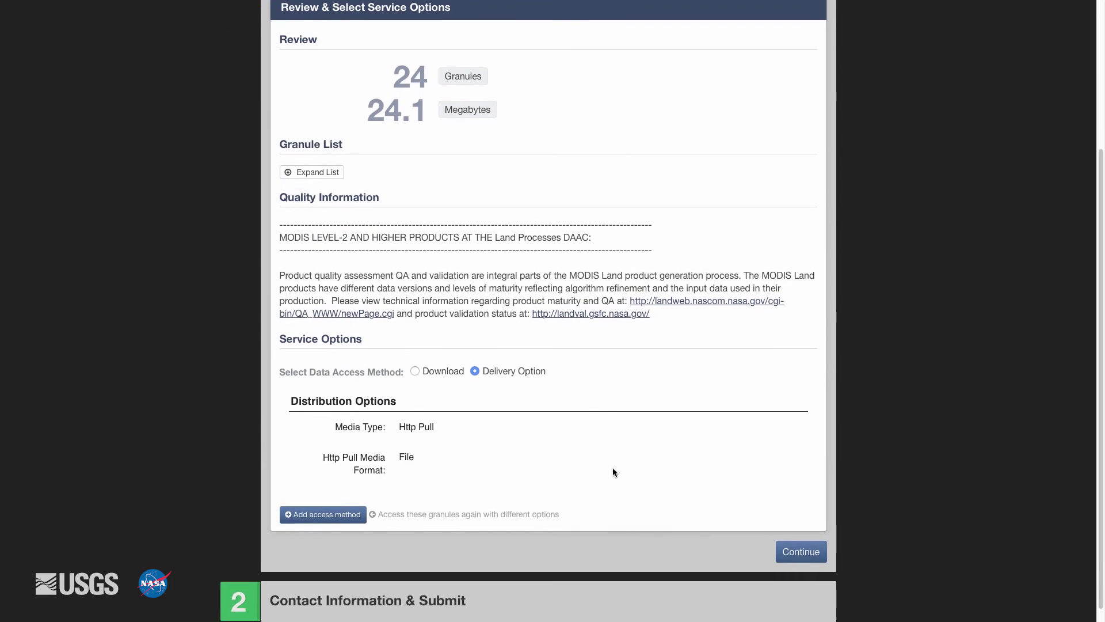
click(414, 371)
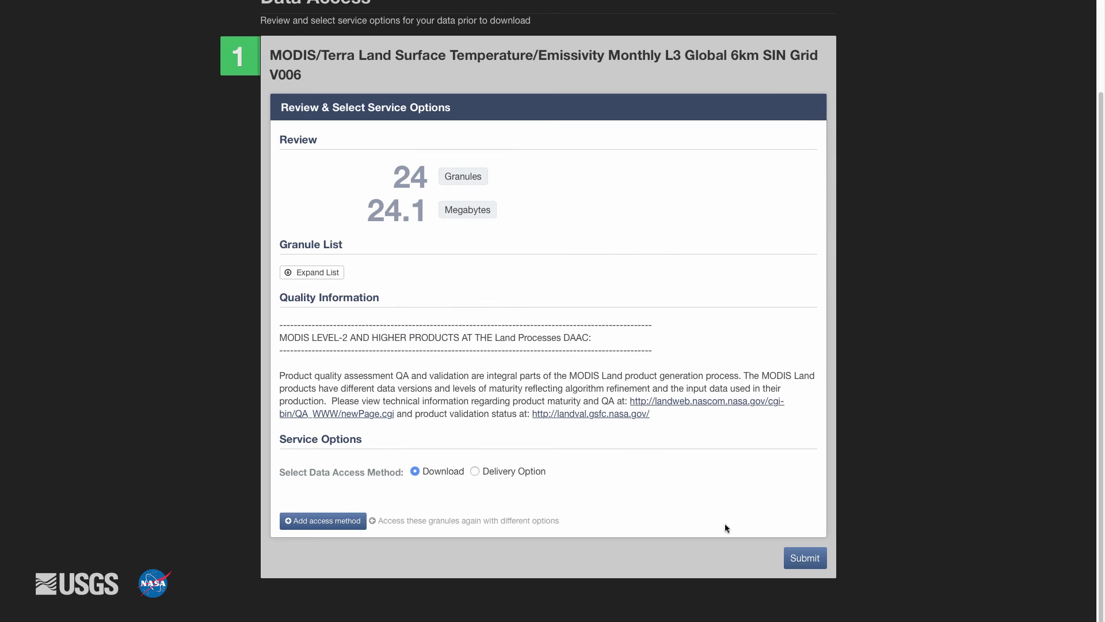
click(800, 557)
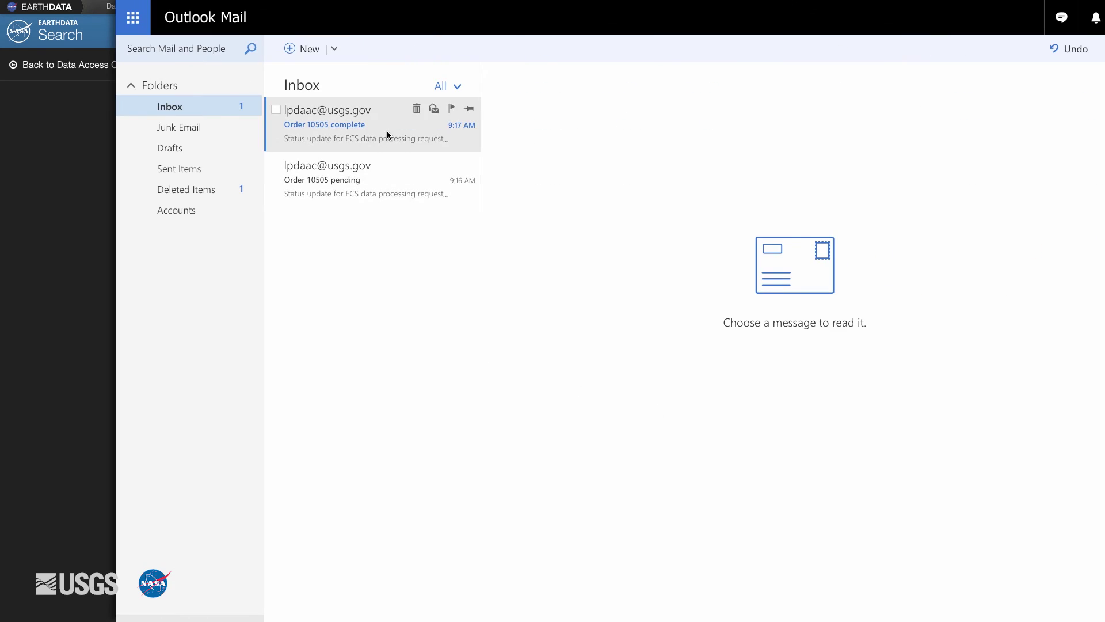
click(387, 136)
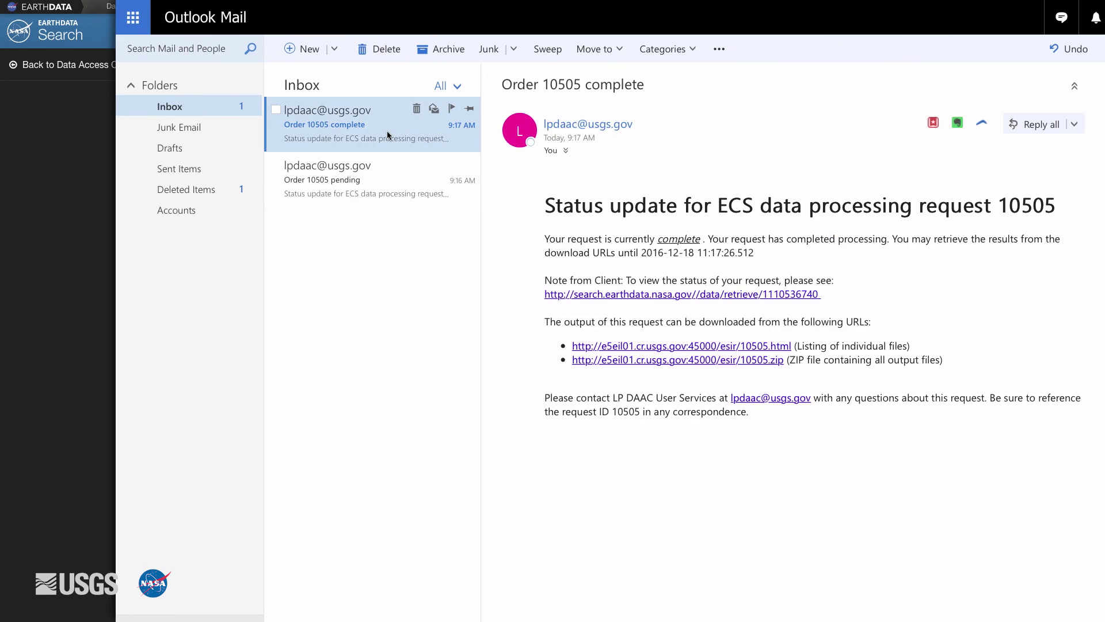